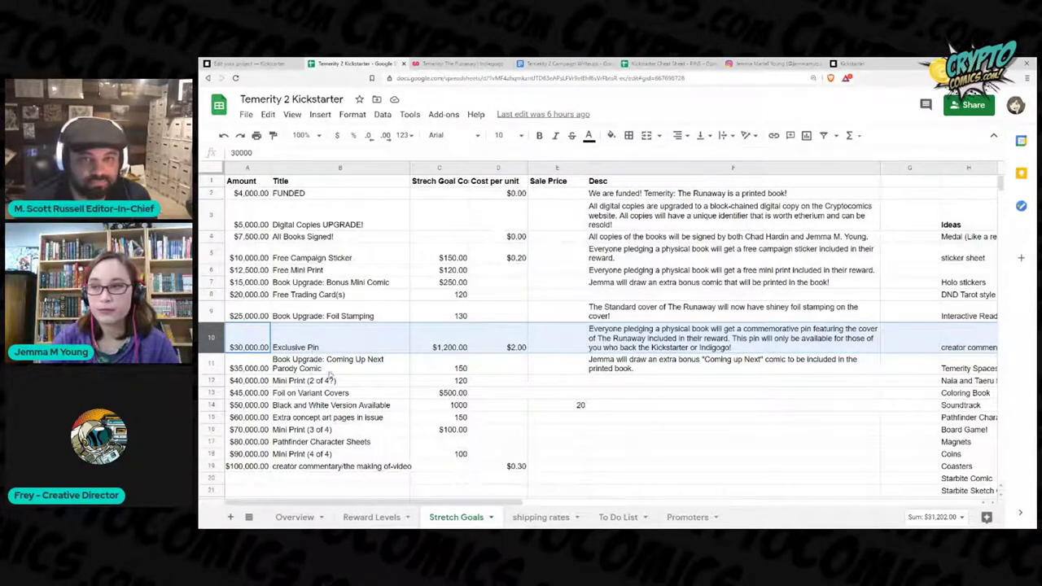
# - Examine the $30,000 funding row and the Net column amounts on the Overview sheet
pyautogui.click(291, 517)
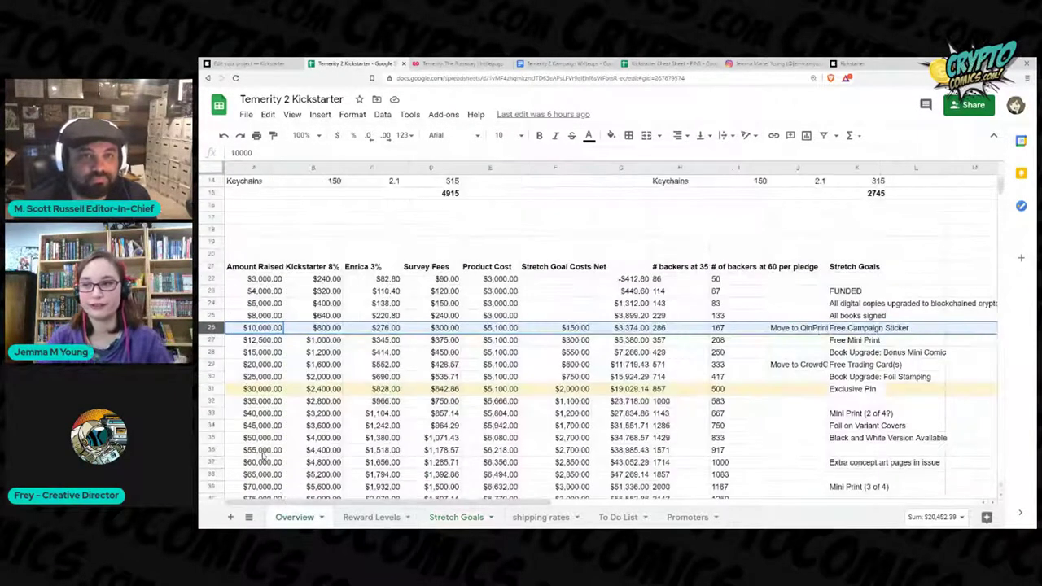
pyautogui.click(217, 389)
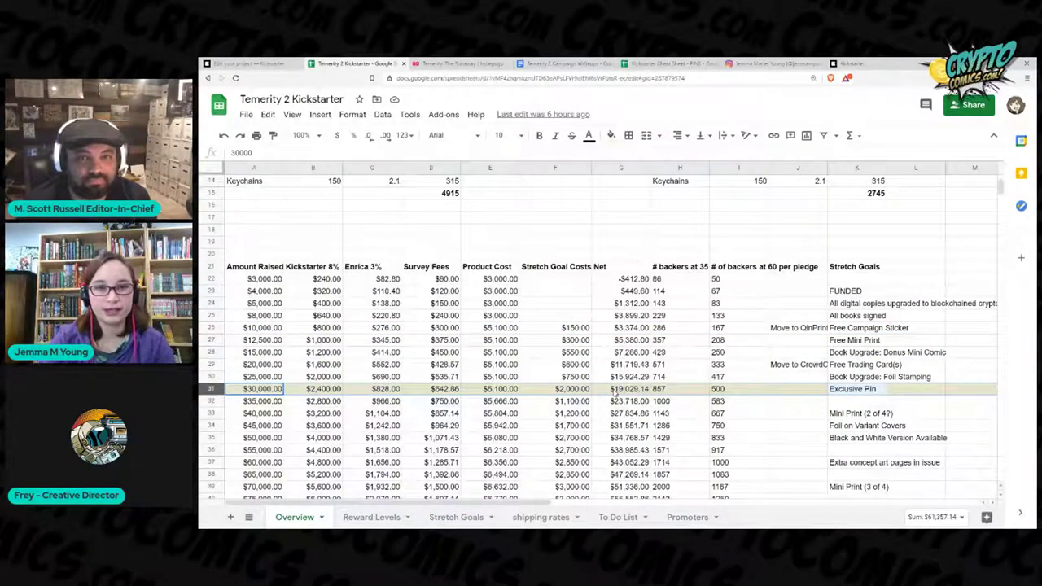
pyautogui.click(616, 391)
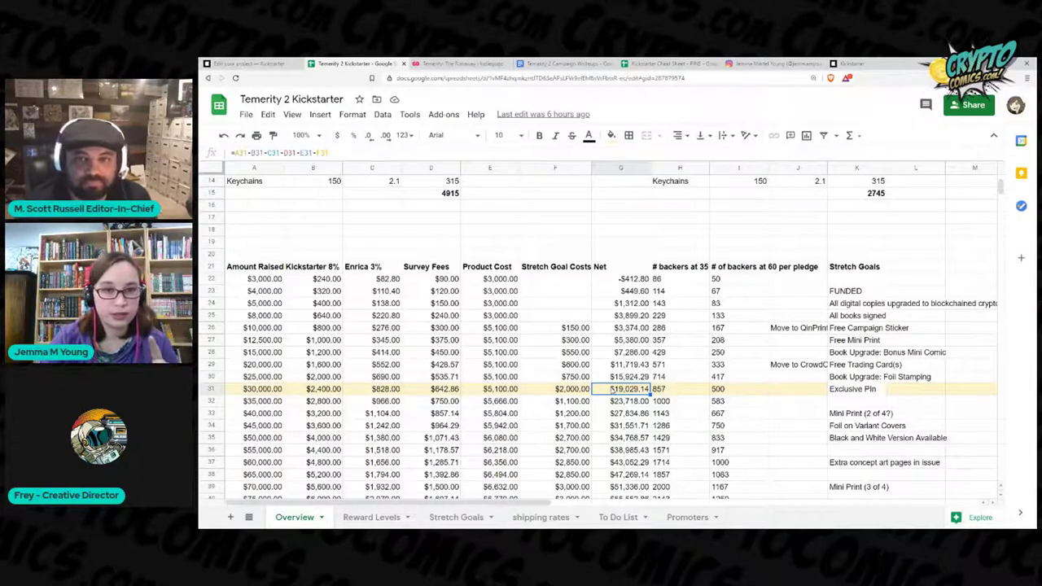
pyautogui.click(613, 281)
pyautogui.moveTo(613, 283); pyautogui.dragTo(612, 475)
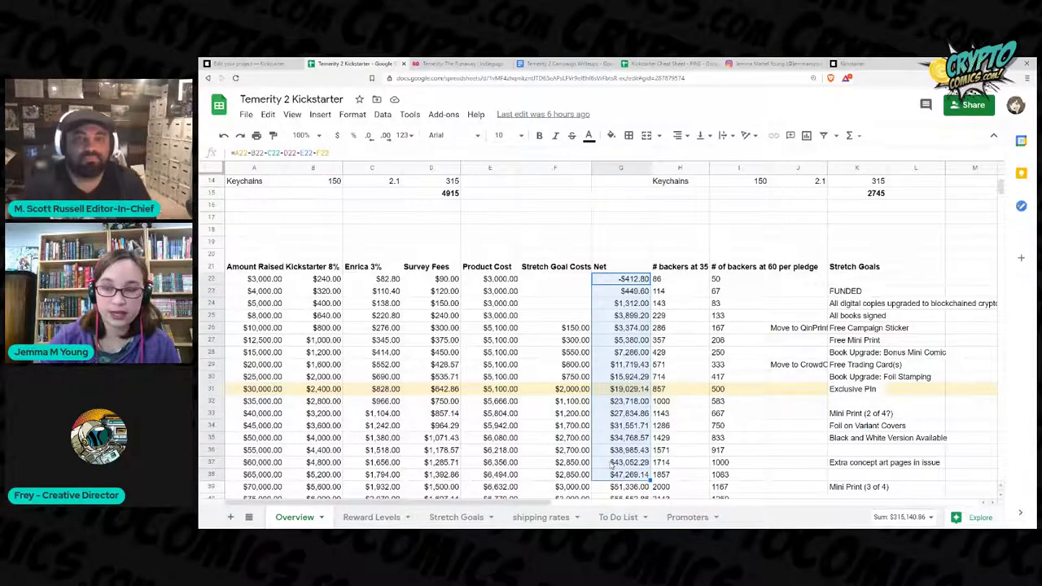
pyautogui.click(617, 389)
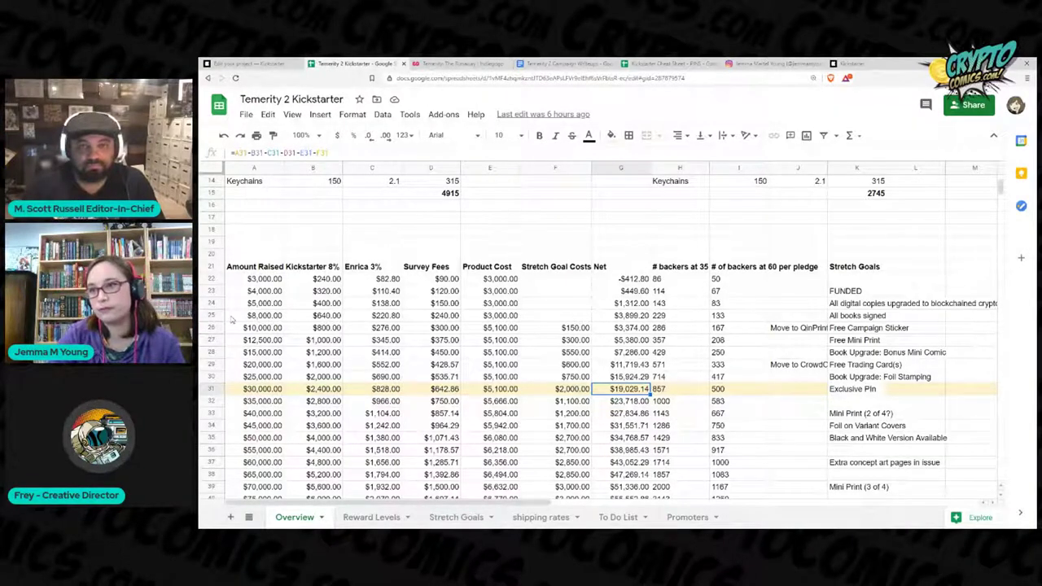
# - Compare the $4,000 and $70,000 funding rows on the Overview sheet, including the net amount at $70,000
pyautogui.click(218, 291)
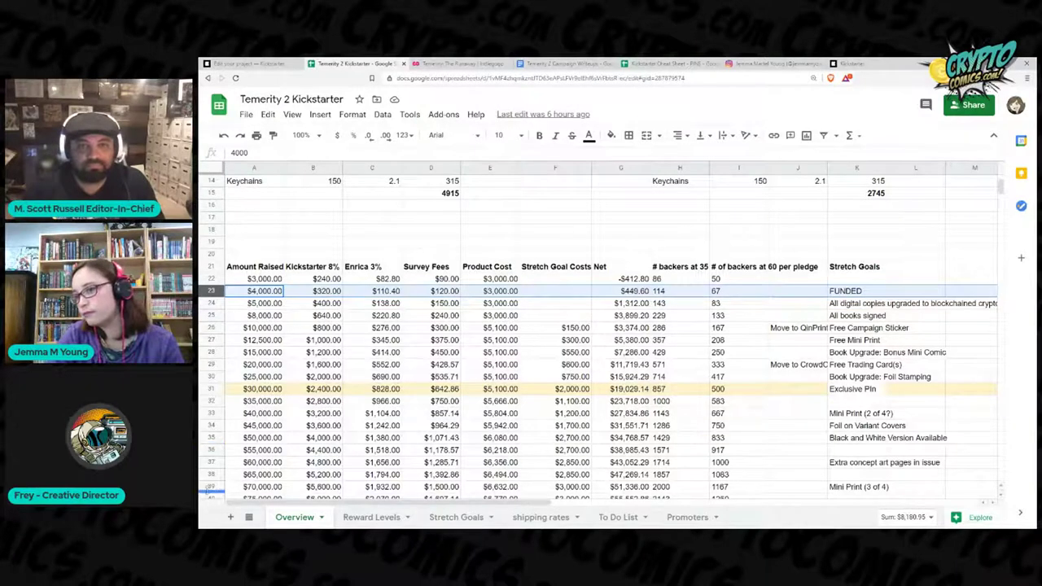
pyautogui.click(218, 487)
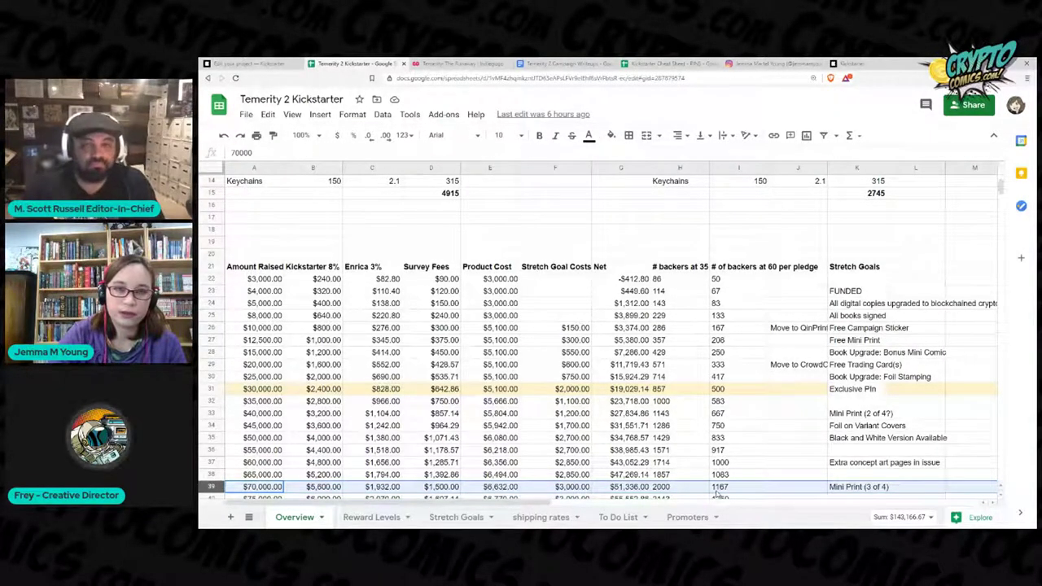
pyautogui.click(642, 488)
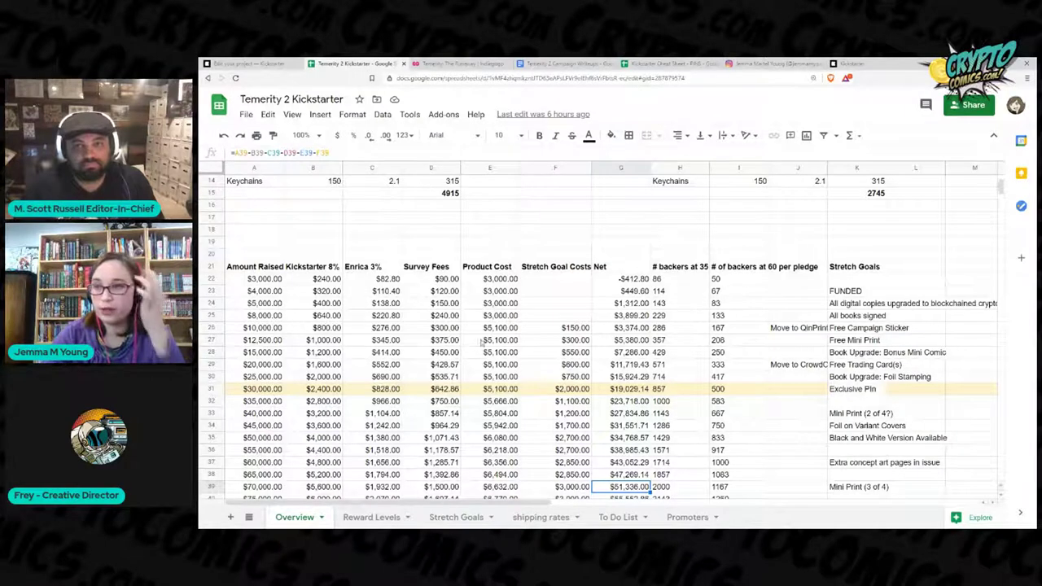
pyautogui.click(215, 291)
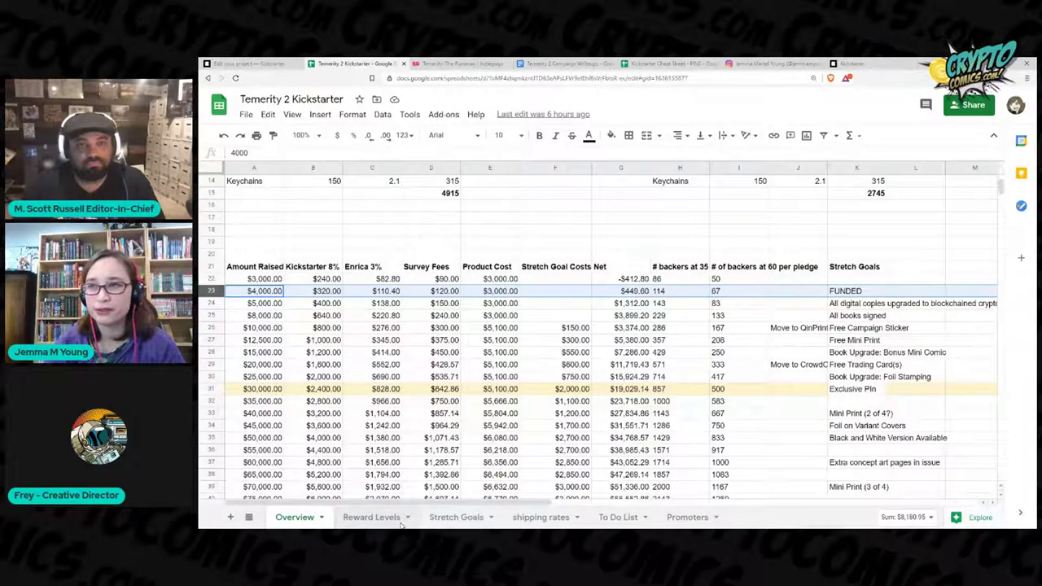
# - Review the Limit Kick, Limit Ind, Savings, Weight and Description-Kickstarter columns on the Reward Levels sheet
pyautogui.click(382, 518)
pyautogui.scroll(15, 258, 259)
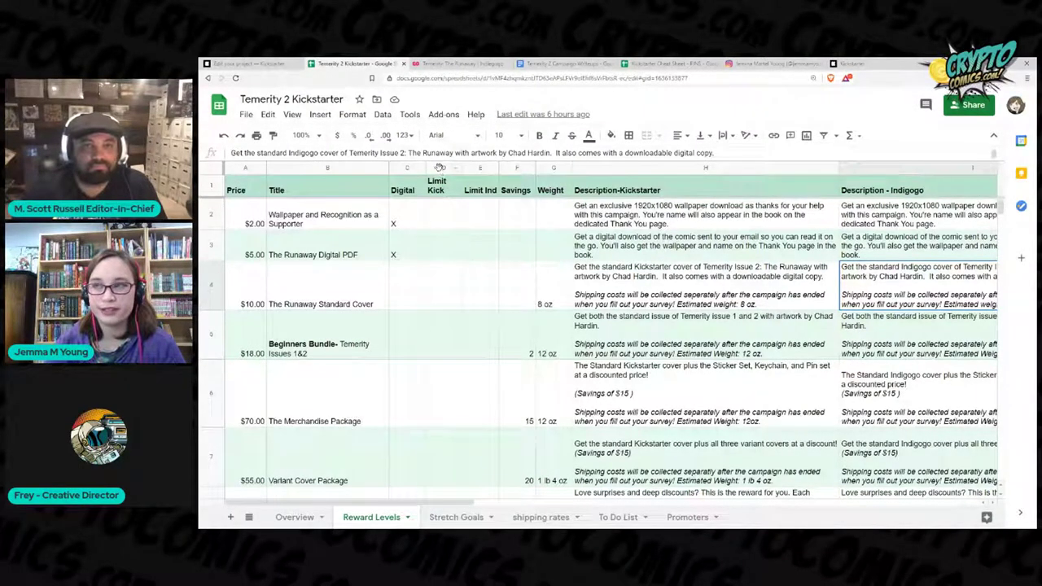
pyautogui.click(441, 168)
pyautogui.click(480, 168)
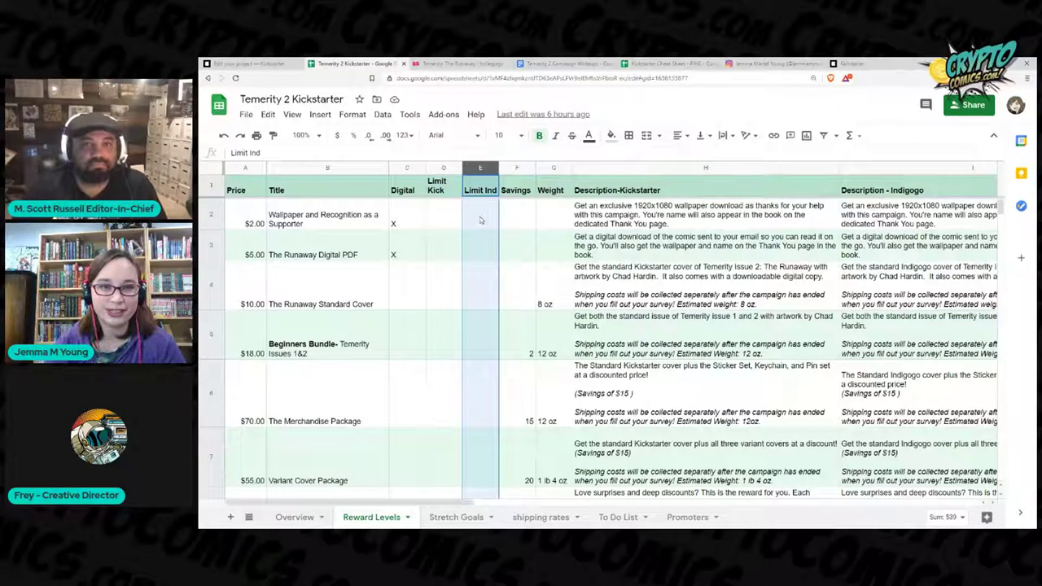
pyautogui.click(521, 170)
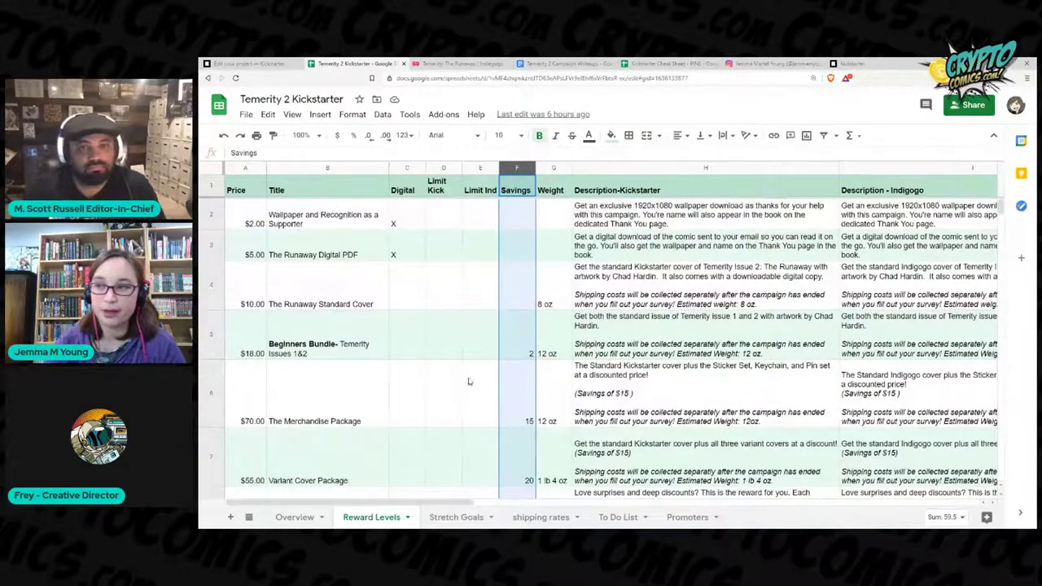
pyautogui.click(555, 168)
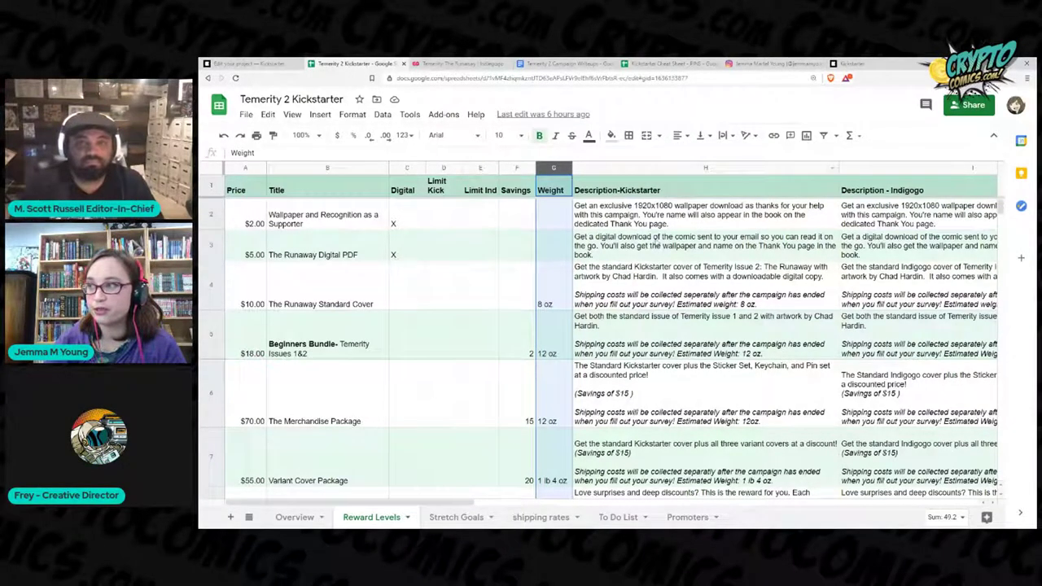
pyautogui.click(649, 227)
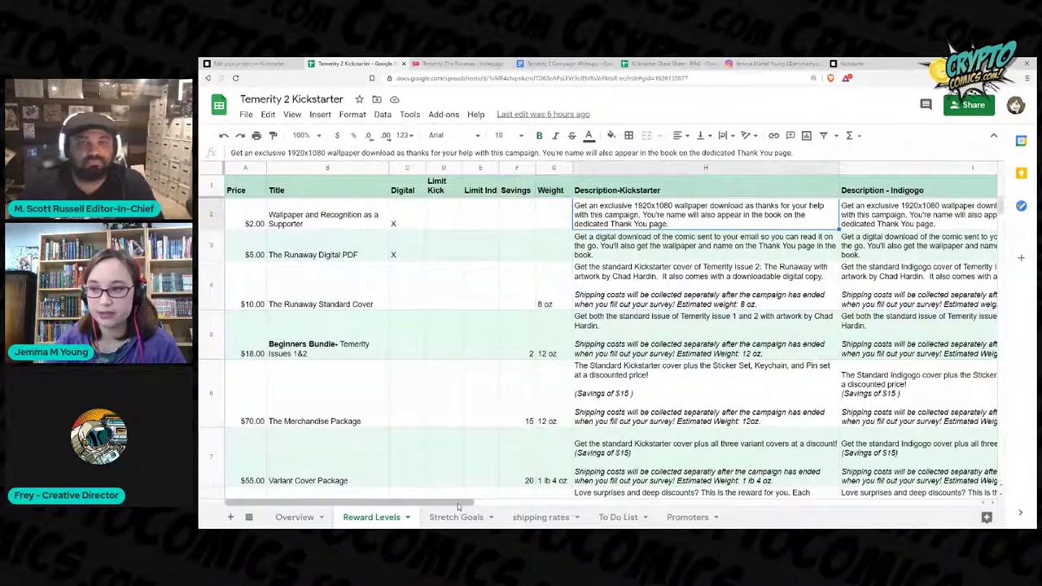
# - Review the Items column of the reward tiers and the add-ons listed below them
pyautogui.moveTo(458, 503); pyautogui.dragTo(615, 506)
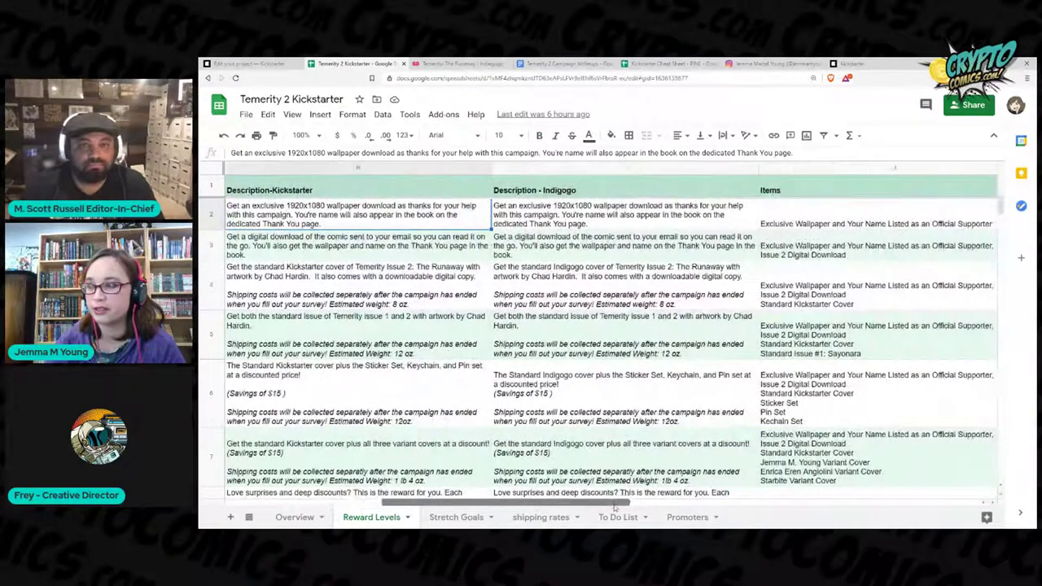
pyautogui.click(797, 168)
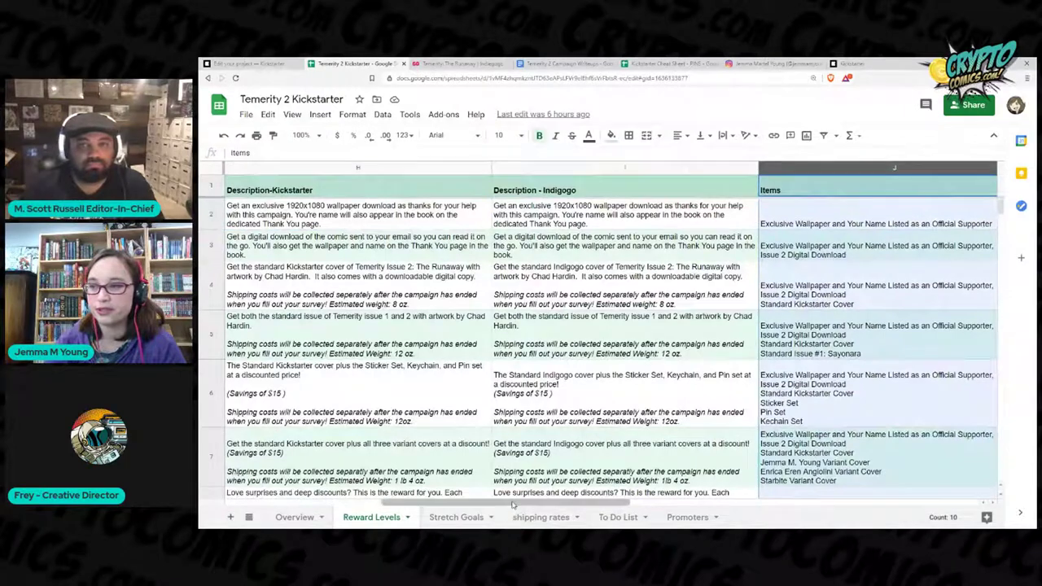
pyautogui.moveTo(513, 505); pyautogui.dragTo(358, 505)
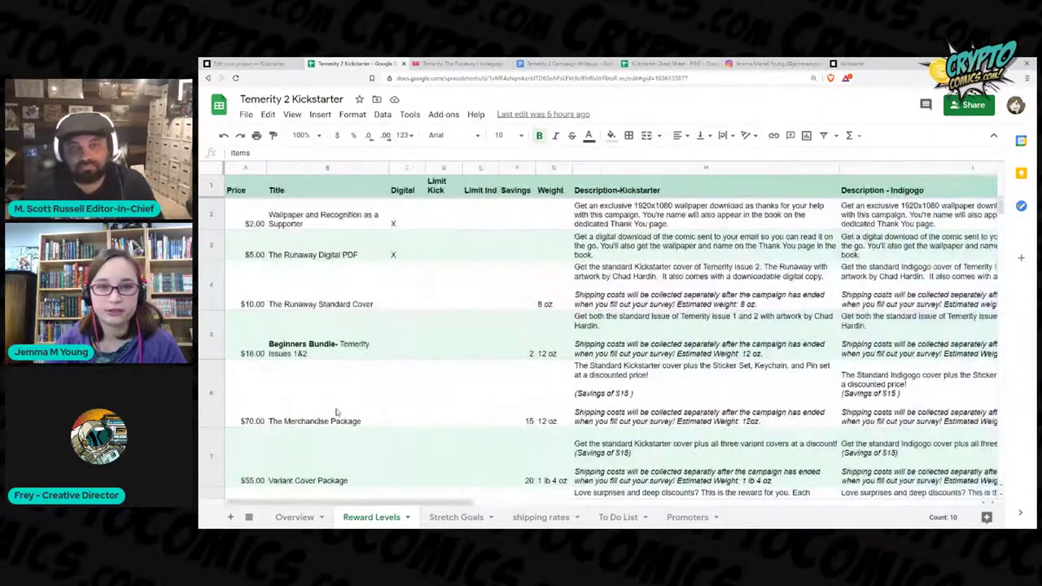
pyautogui.scroll(-10, 336, 413)
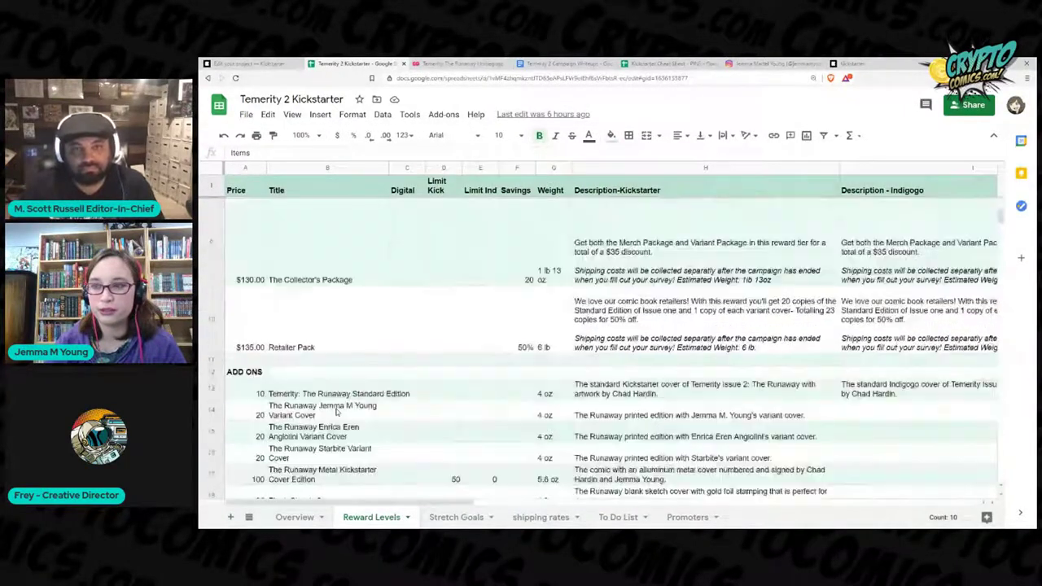
pyautogui.scroll(-5, 337, 413)
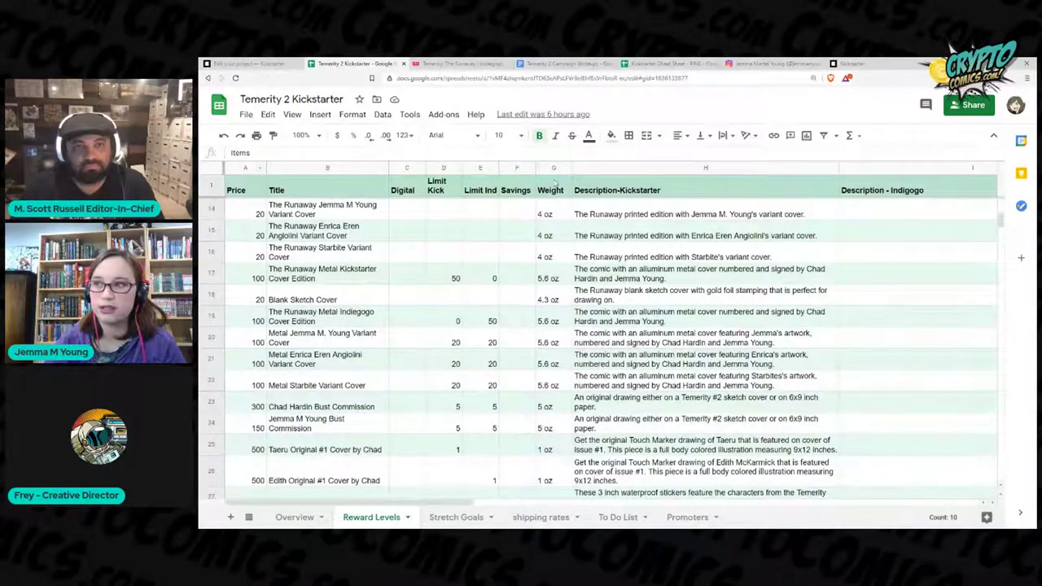
# - View the shipping rates and To Do List sheets, and return to the Overview sheet
pyautogui.click(522, 521)
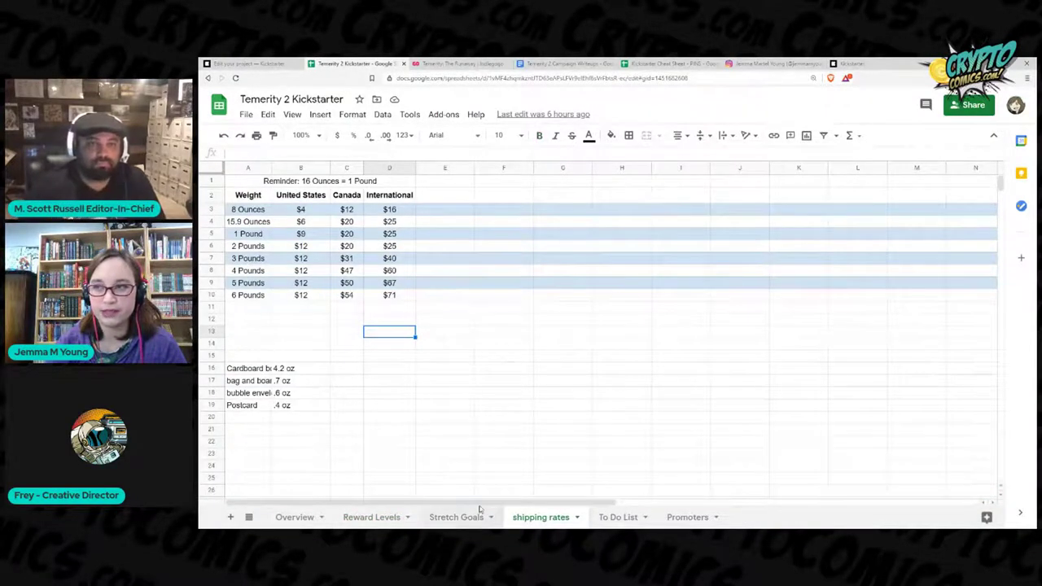
pyautogui.click(601, 518)
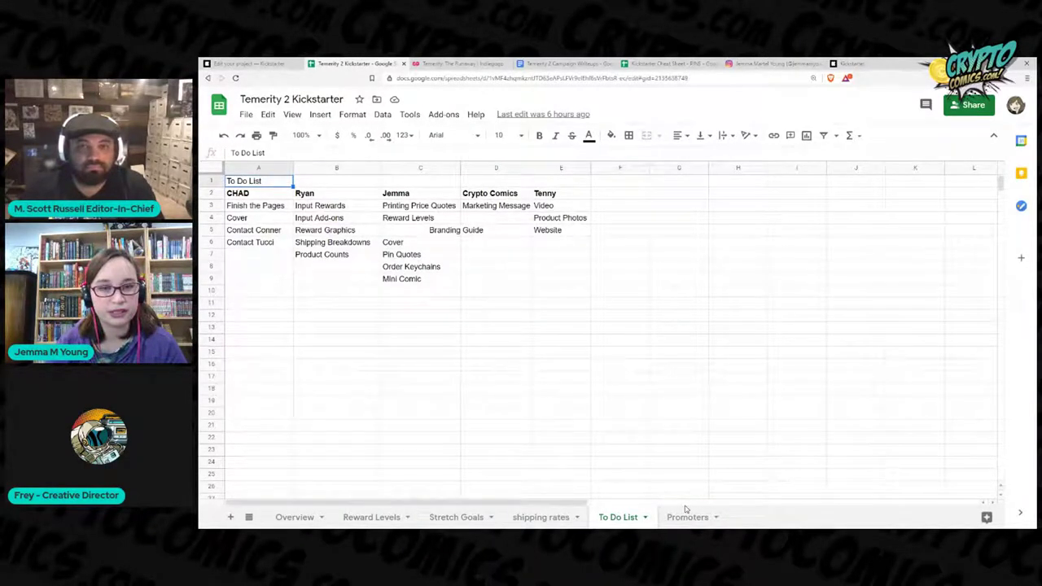
pyautogui.click(281, 521)
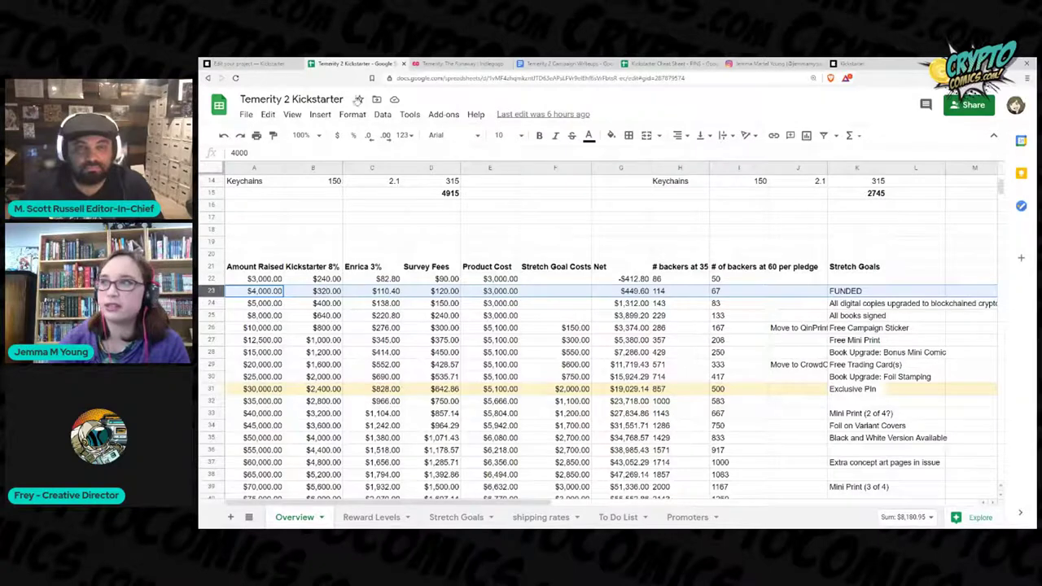
# - In the Temerity 2 Campaign Writeups document, correct "Indigogo" to "Indiegogo" in the bracketed combined funds graph line
pyautogui.click(542, 64)
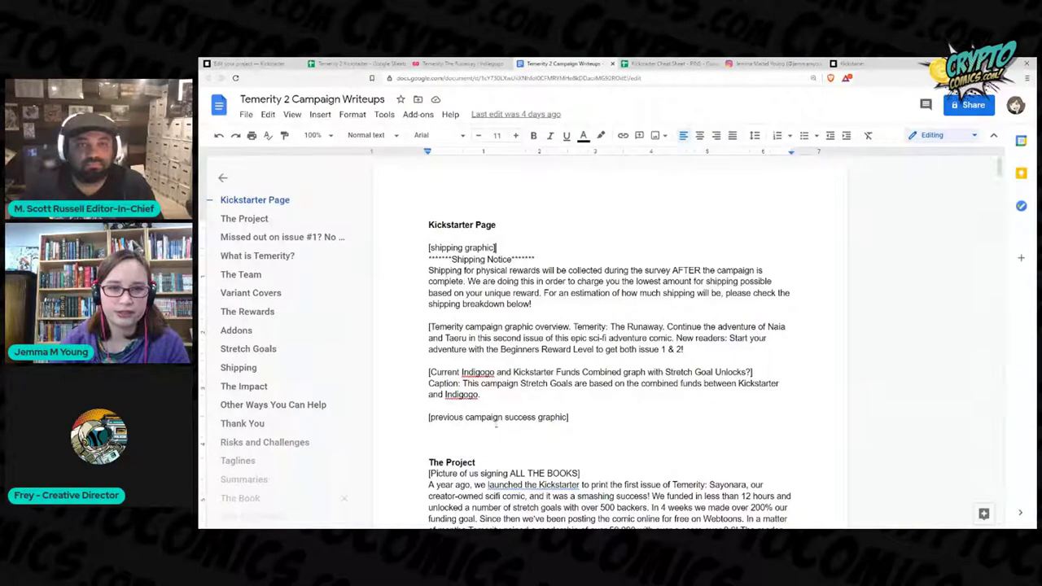
pyautogui.scroll(-5, 496, 424)
pyautogui.scroll(-2, 496, 424)
pyautogui.scroll(5, 496, 419)
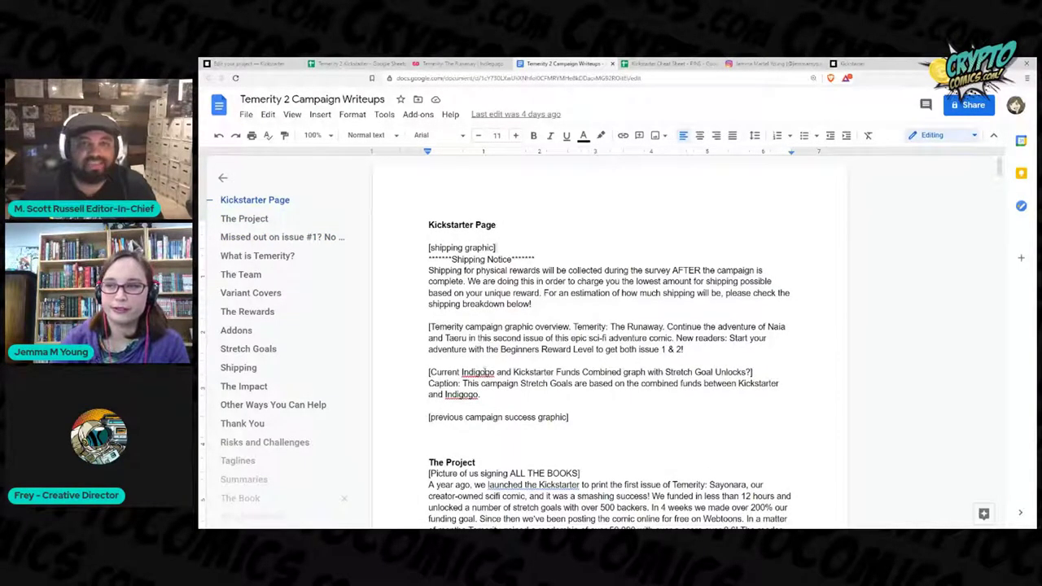
pyautogui.click(487, 373)
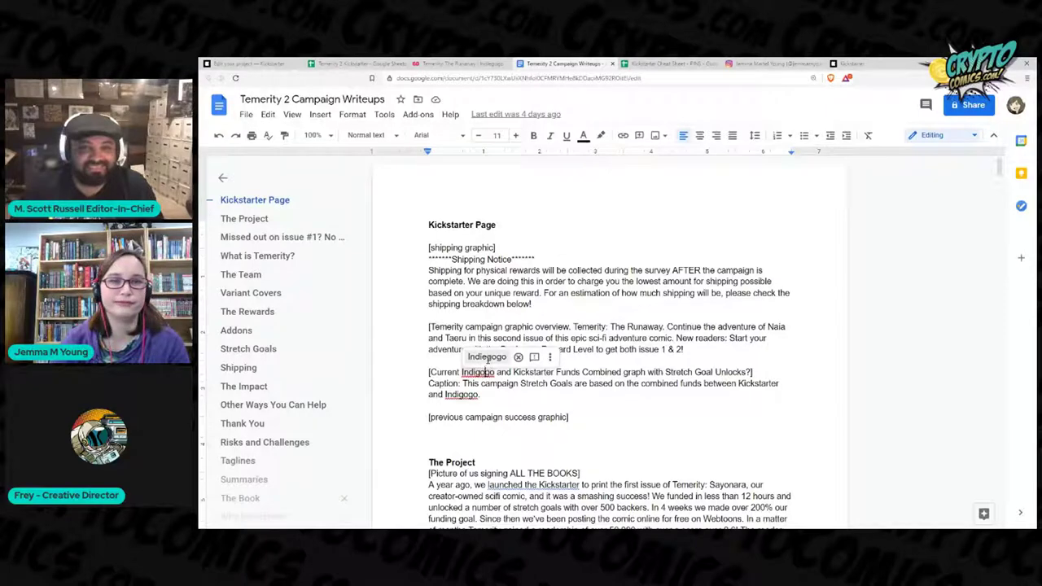
pyautogui.click(487, 357)
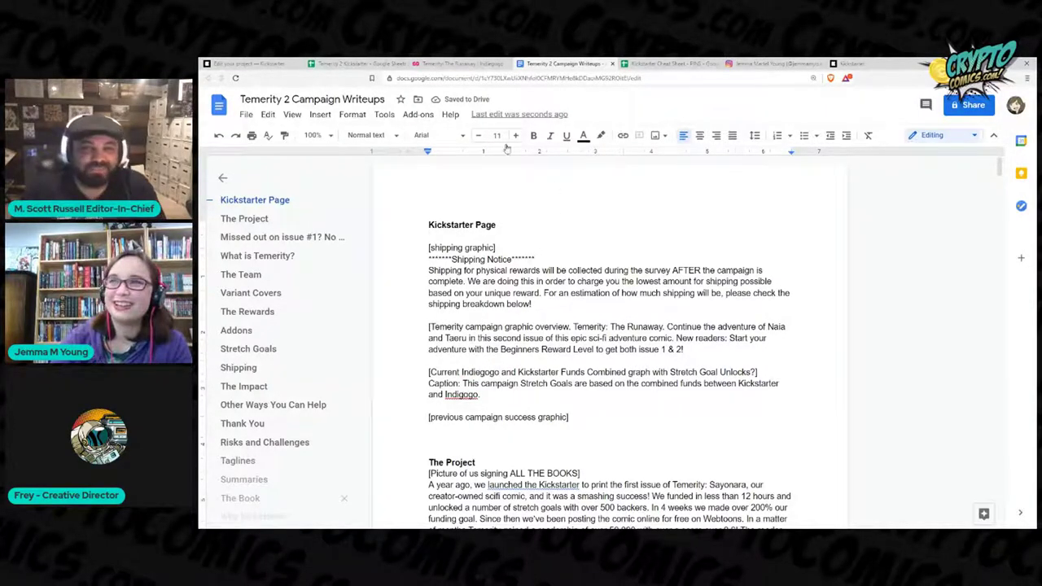
# - Go to the Summaries section and review the short descriptions and the tagline "Galactic Mercenaries for Hire"
pyautogui.scroll(-2, 294, 436)
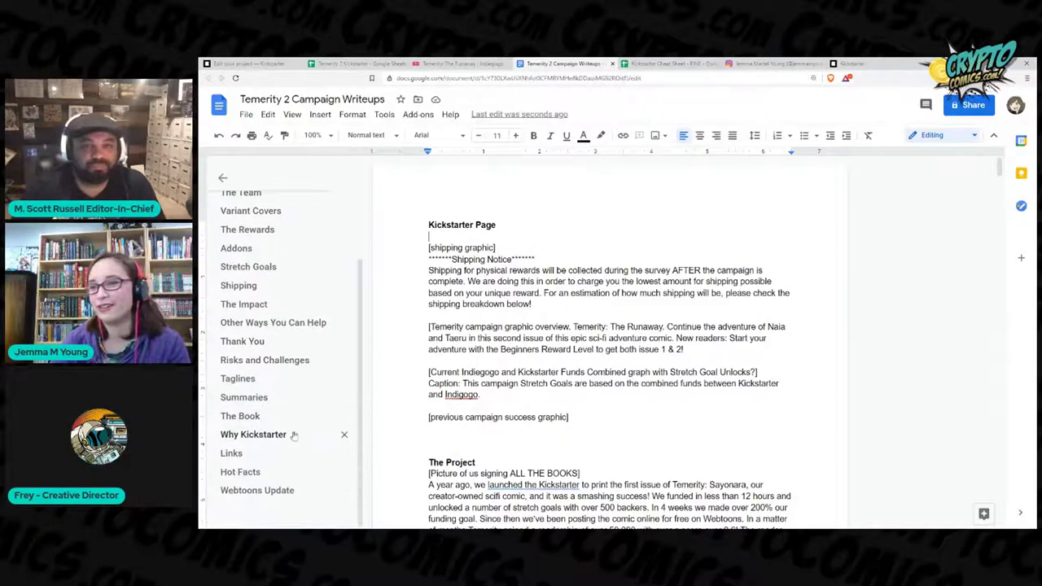
pyautogui.click(243, 398)
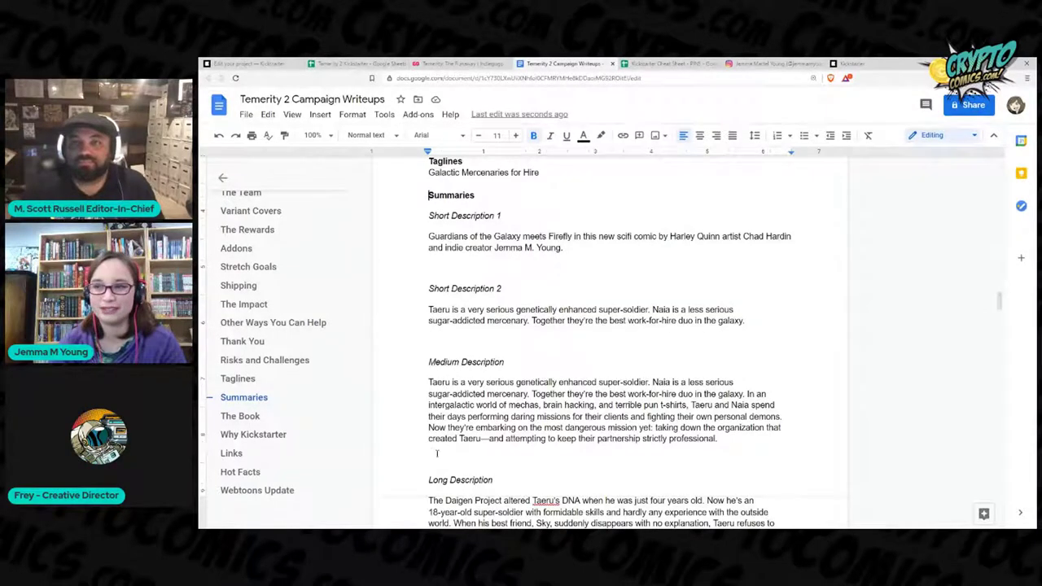
pyautogui.scroll(-3, 432, 465)
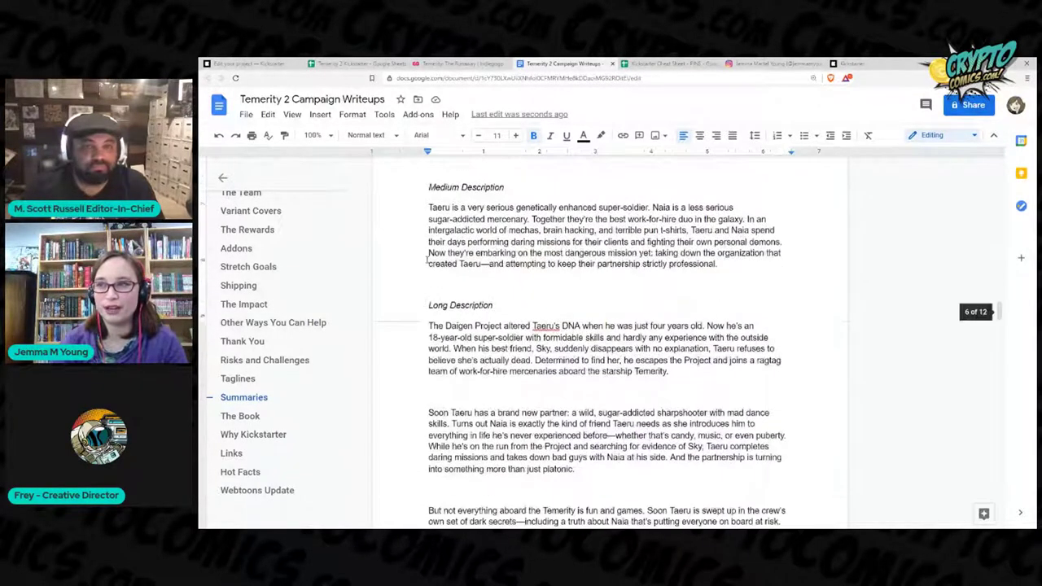
pyautogui.scroll(5, 444, 381)
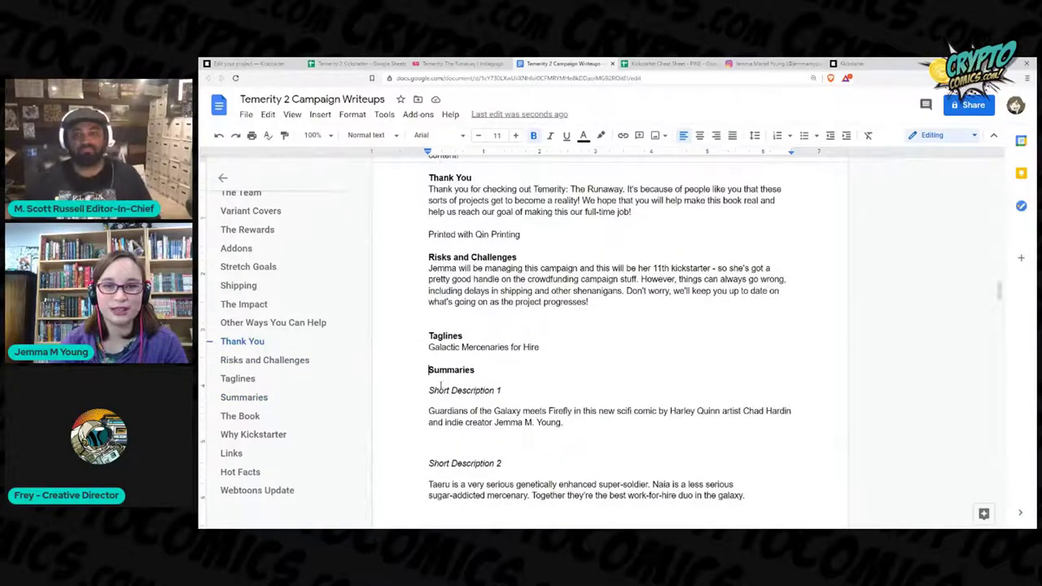
pyautogui.moveTo(546, 348); pyautogui.dragTo(426, 351)
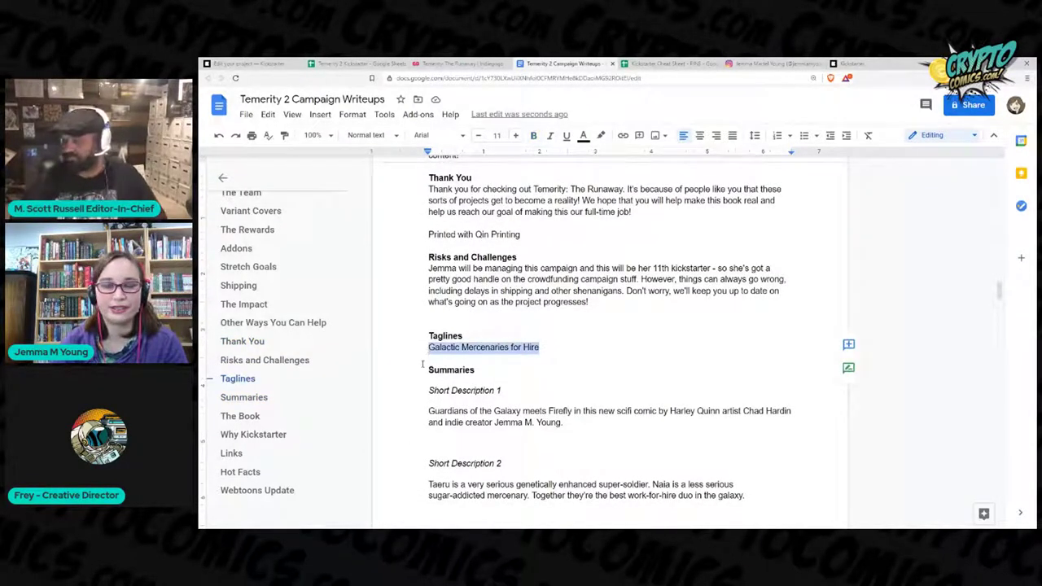
pyautogui.scroll(-2, 454, 444)
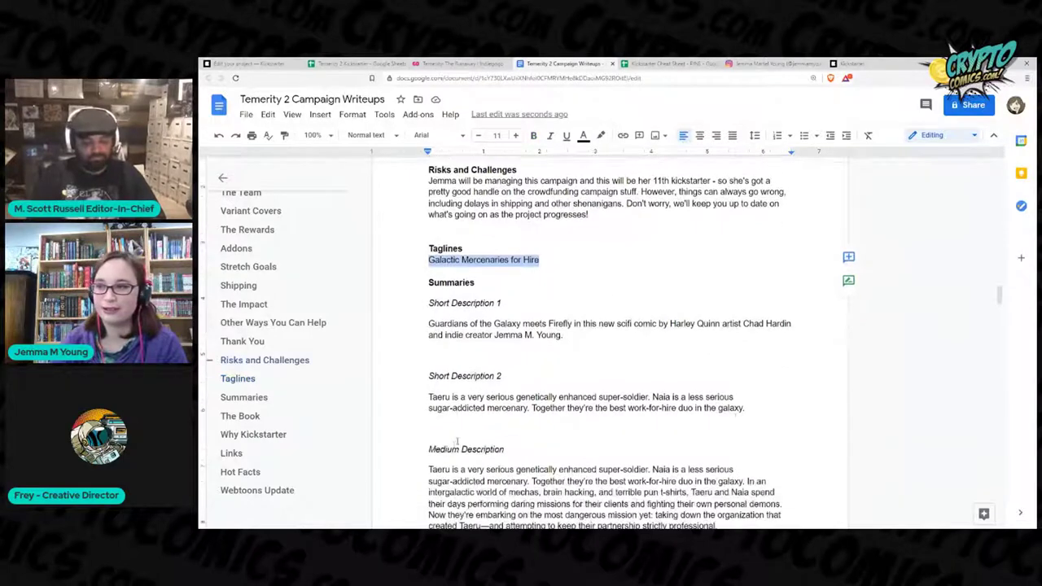
# - Highlight the Medium Description and read through the Long Description in the Summaries section
pyautogui.moveTo(746, 408); pyautogui.dragTo(731, 449)
pyautogui.scroll(-2, 423, 376)
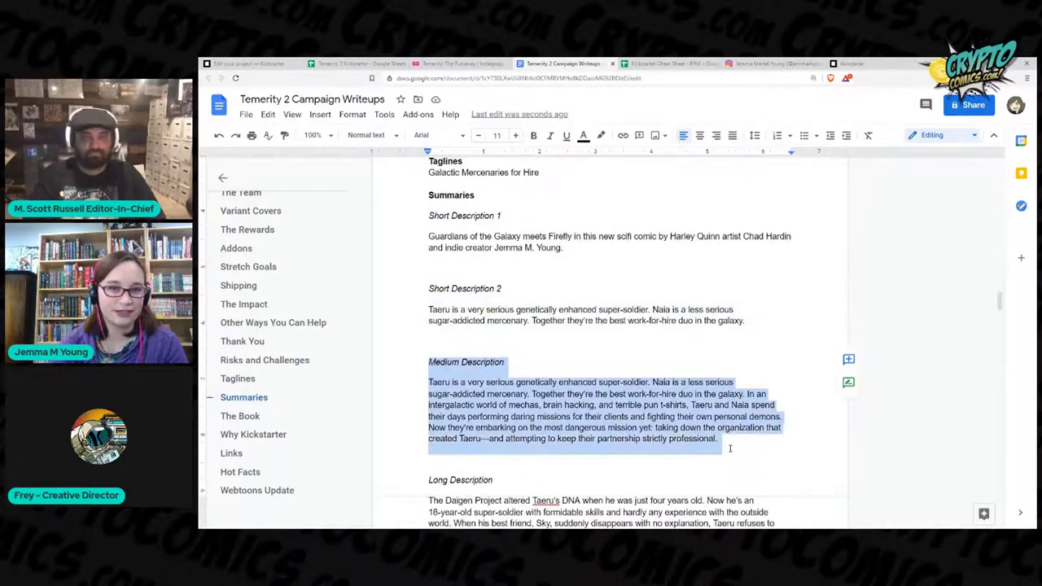
pyautogui.scroll(-4, 576, 422)
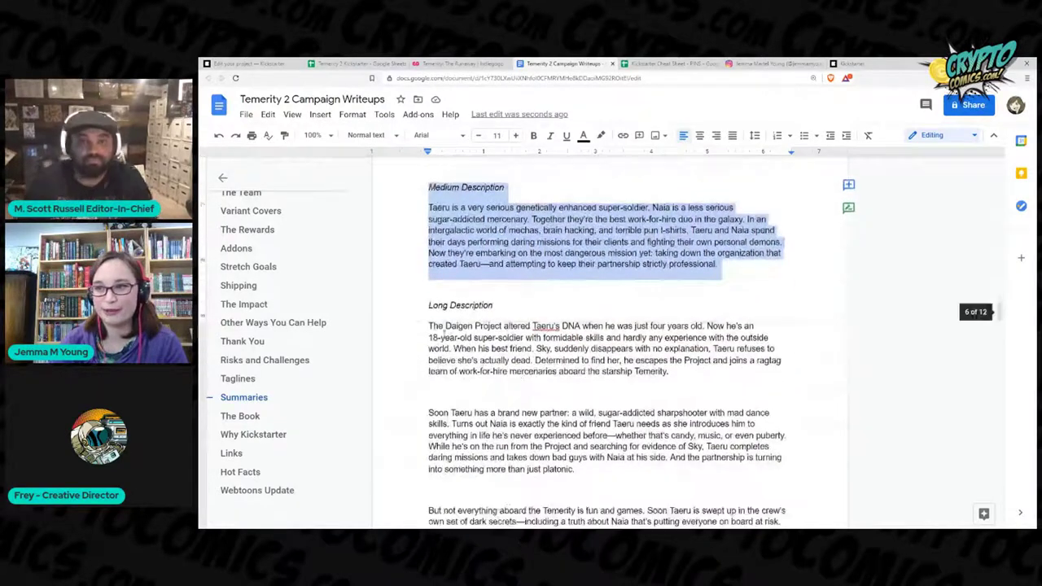
pyautogui.moveTo(428, 326); pyautogui.dragTo(594, 439)
pyautogui.scroll(-5, 574, 472)
pyautogui.click(594, 439)
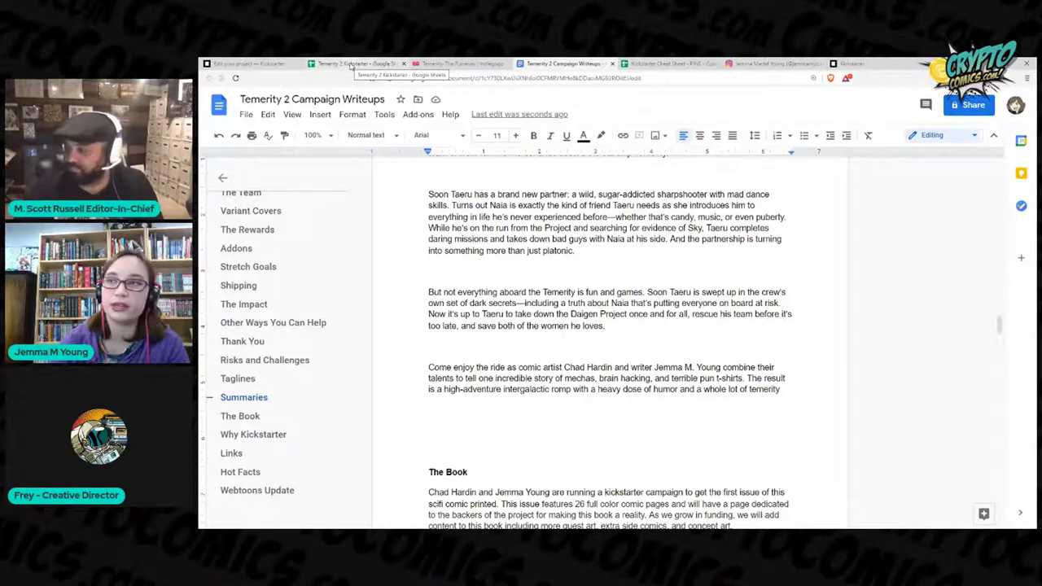
# - Compare the stretch goals graphic in the Kickstarter project preview with the Stretch Goals sheet of the Temerity 2 Kickstarter spreadsheet
pyautogui.click(271, 63)
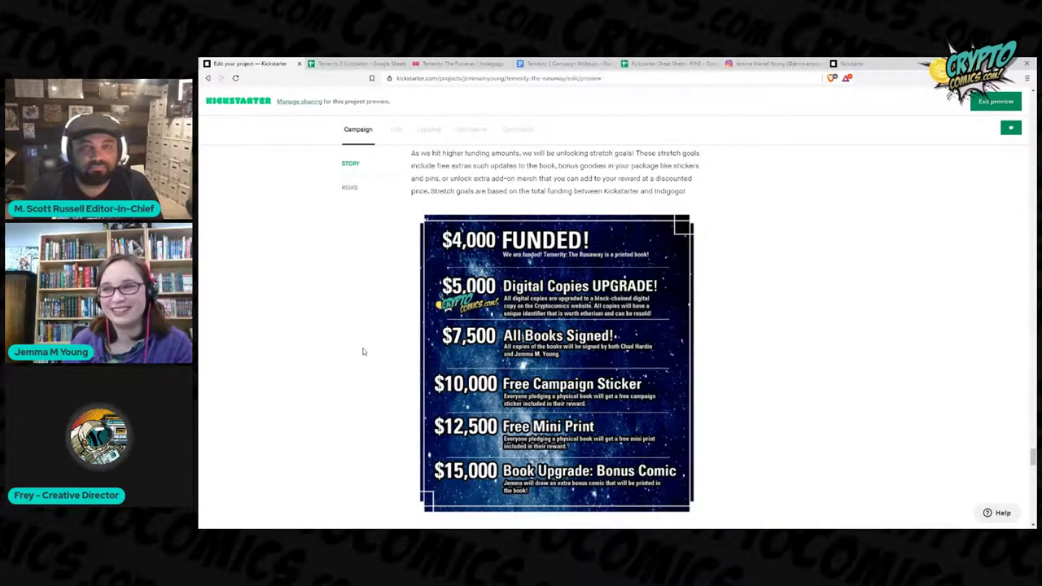
pyautogui.click(334, 65)
pyautogui.click(456, 517)
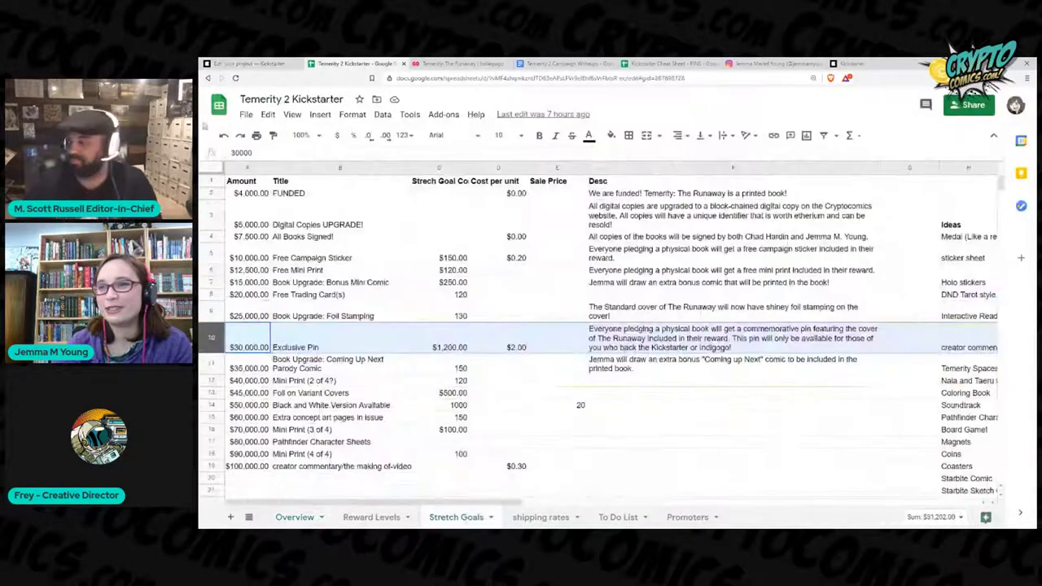
pyautogui.click(226, 66)
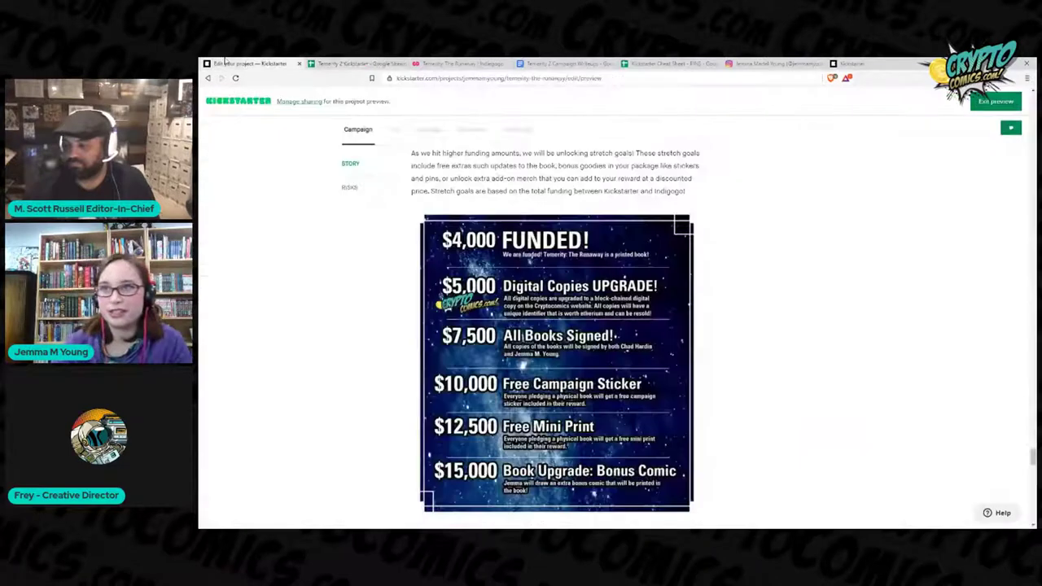